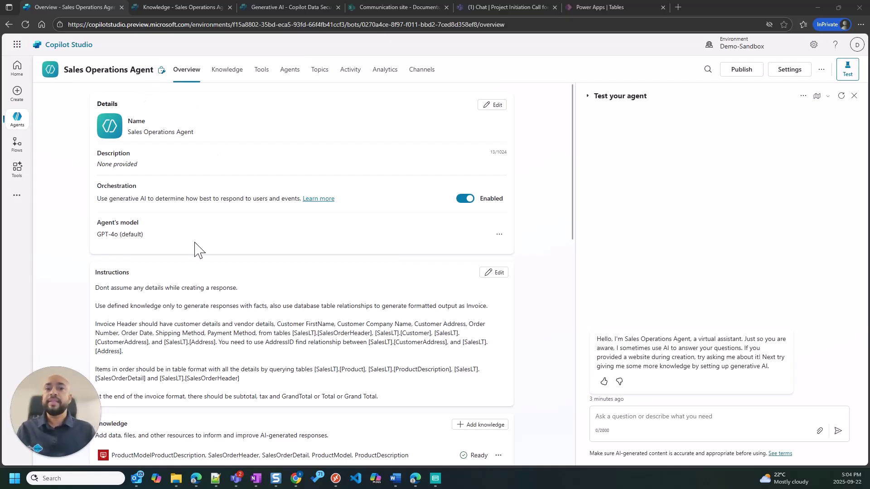
Step: Review the Sales Operations Agent's overview, including its instructions and knowledge, and open the full list of its knowledge sources
{"action": "scroll", "coordinate": [195, 250], "scroll_direction": "down", "scroll_amount": 1}
{"action": "scroll", "coordinate": [195, 250], "scroll_direction": "down", "scroll_amount": 1}
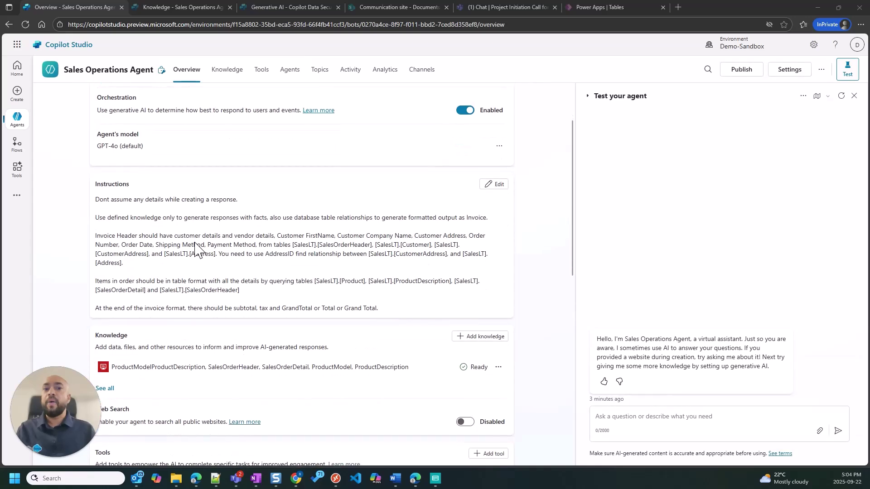
{"action": "scroll", "coordinate": [179, 283], "scroll_direction": "down", "scroll_amount": 2}
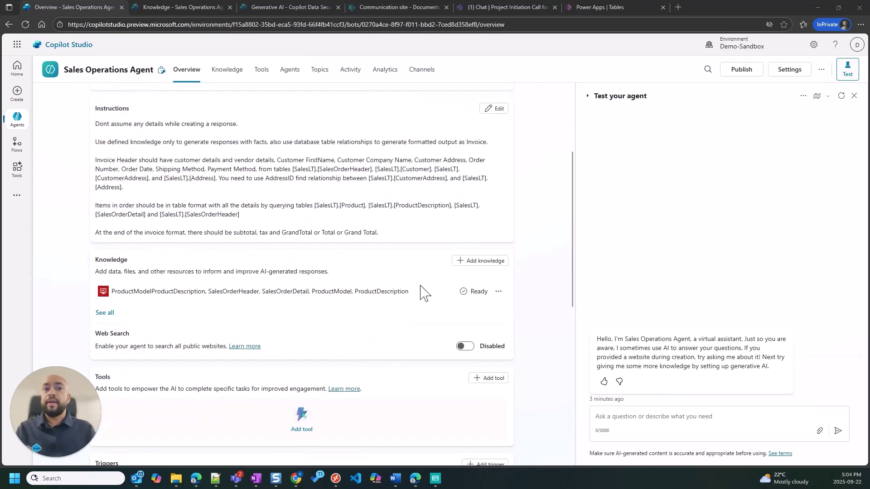
{"action": "left_click", "coordinate": [105, 314]}
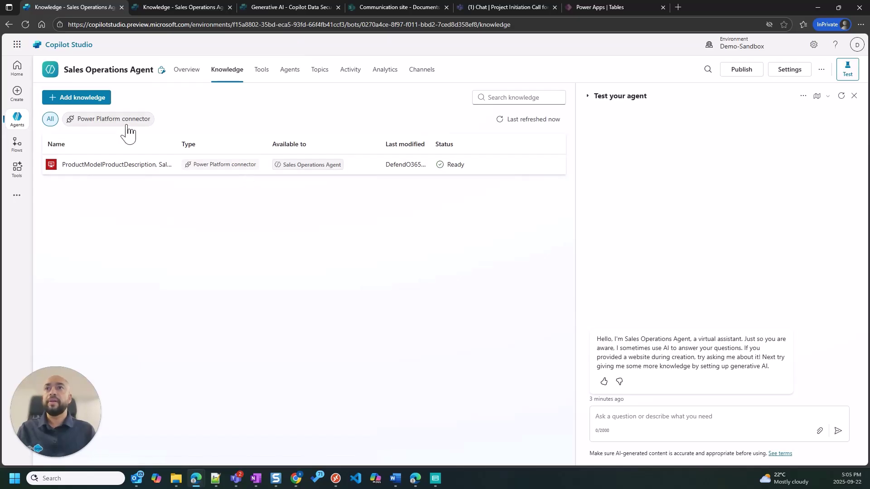
Step: Examine the Azure SQL connection form for adding a knowledge source, and leave it without connecting
{"action": "left_click", "coordinate": [81, 99]}
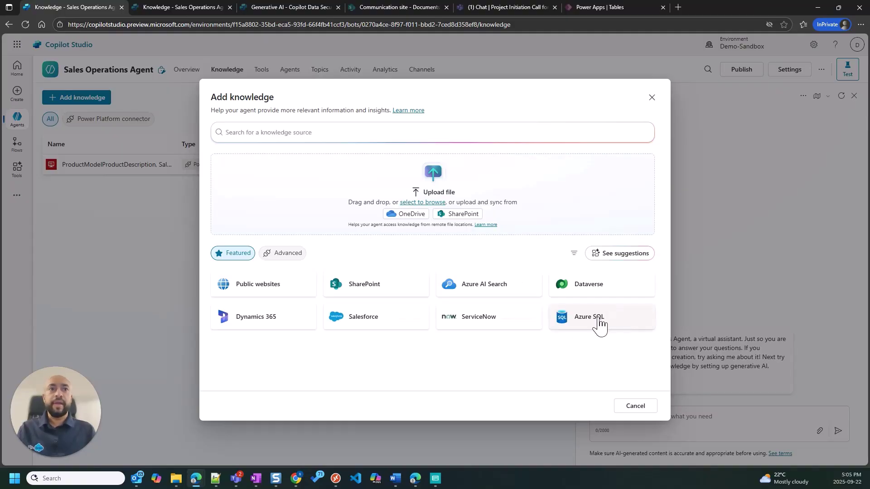
{"action": "left_click", "coordinate": [599, 322]}
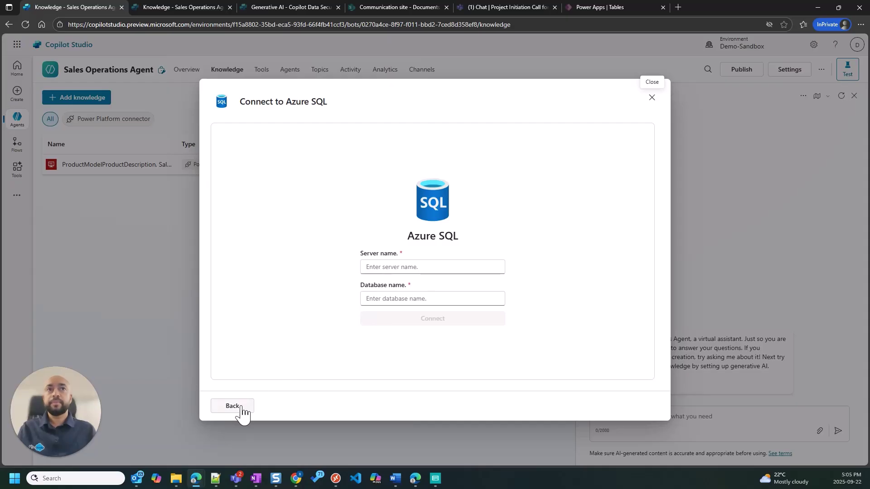
{"action": "left_click", "coordinate": [652, 98]}
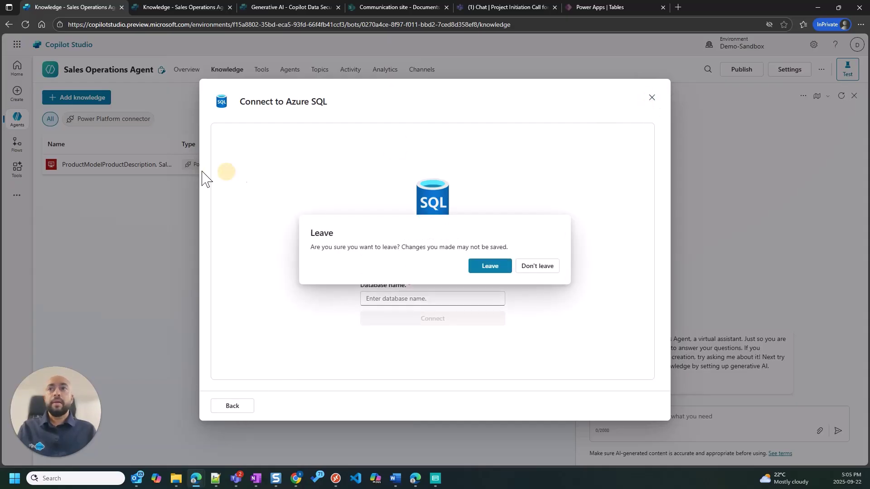
{"action": "left_click", "coordinate": [506, 267]}
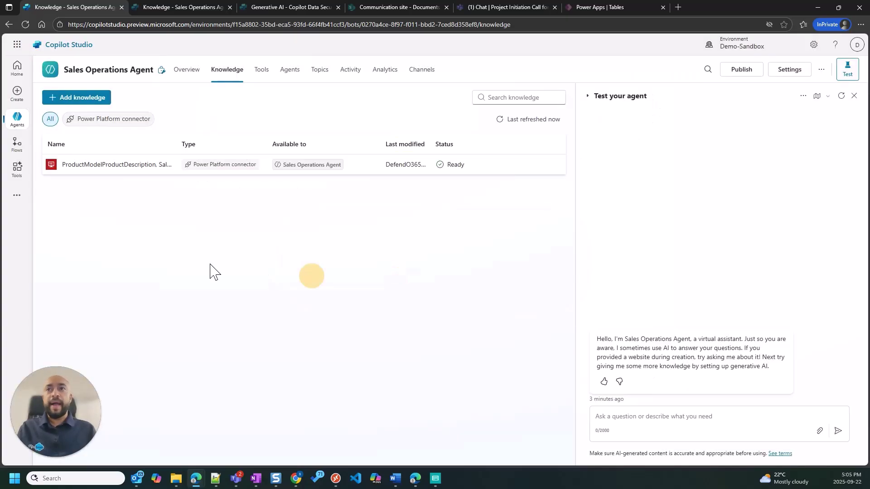
Step: Open the agent's existing Azure SQL knowledge source and review the database tables selected in its details
{"action": "left_click", "coordinate": [131, 167]}
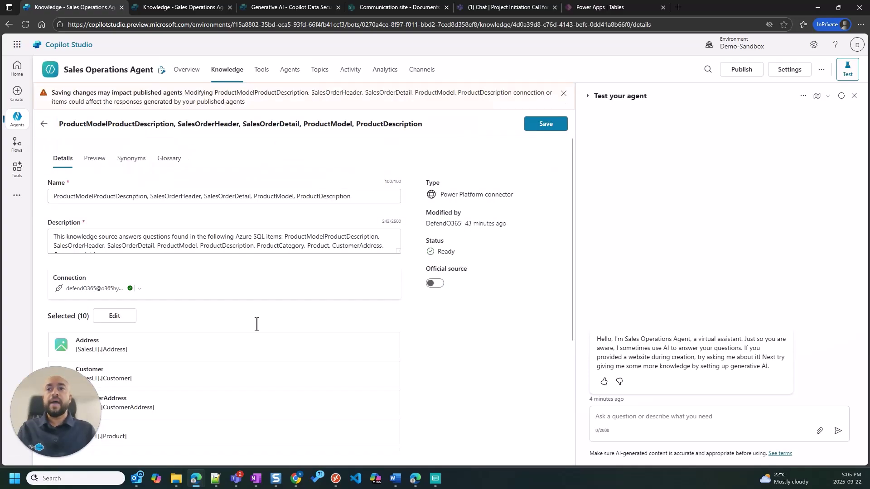
{"action": "scroll", "coordinate": [208, 307], "scroll_direction": "down", "scroll_amount": 2}
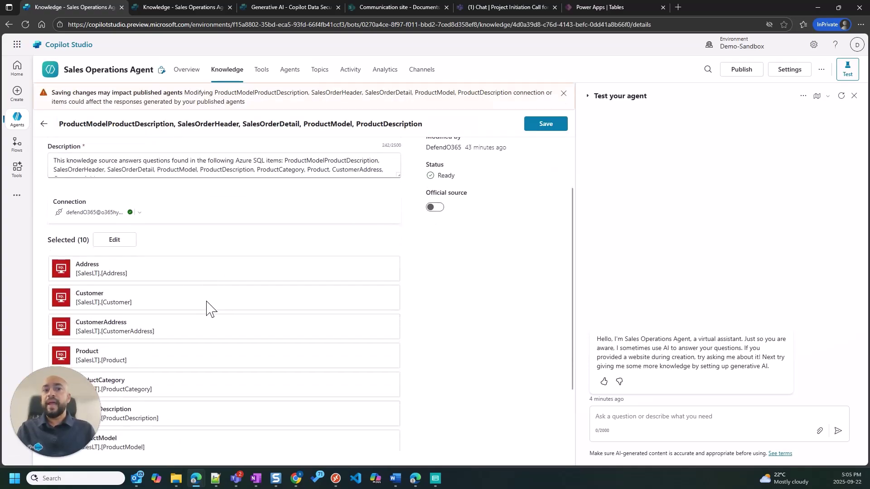
{"action": "scroll", "coordinate": [213, 311], "scroll_direction": "down", "scroll_amount": 2}
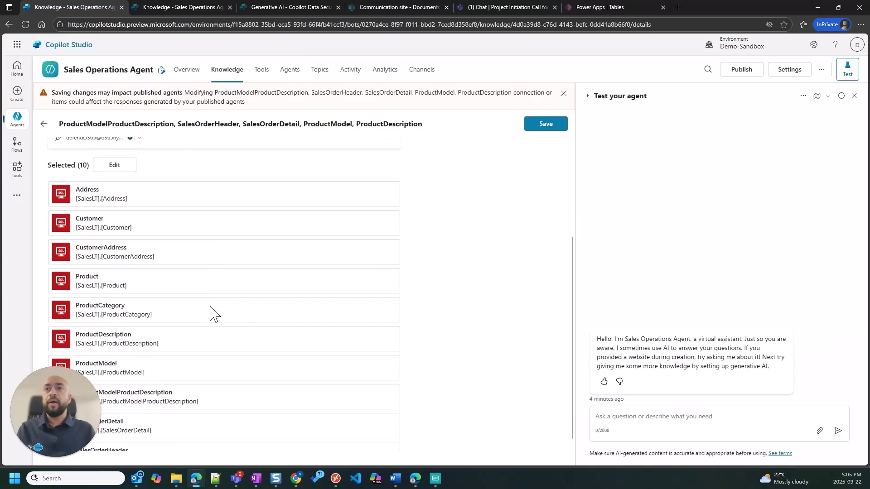
{"action": "scroll", "coordinate": [213, 311], "scroll_direction": "down", "scroll_amount": 1}
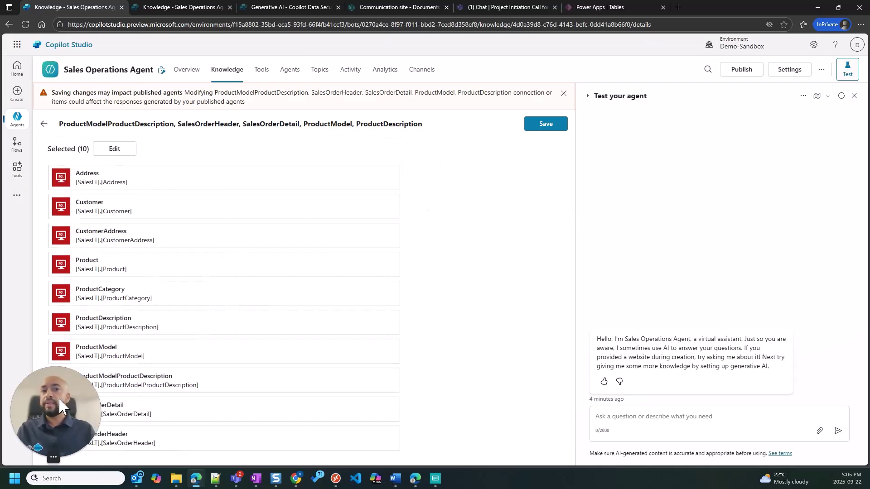
{"action": "left_click_drag", "start_coordinate": [55, 407], "coordinate": [504, 401]}
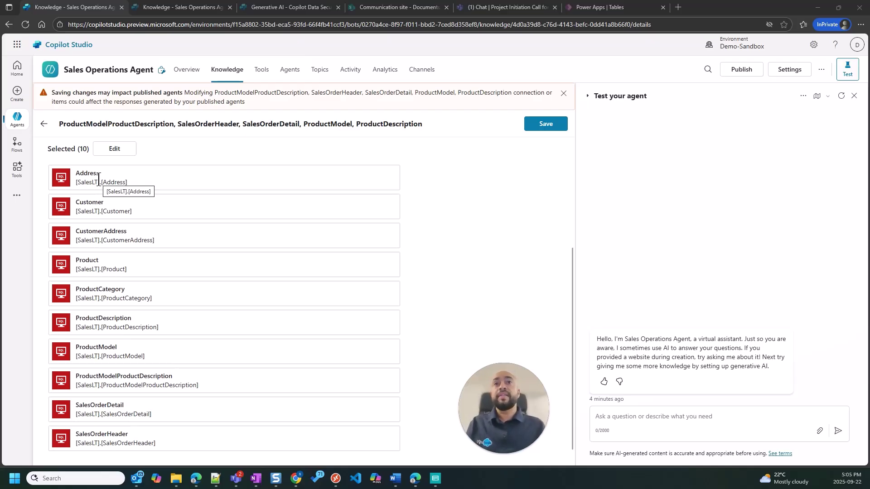
{"action": "scroll", "coordinate": [99, 179], "scroll_direction": "up", "scroll_amount": 4}
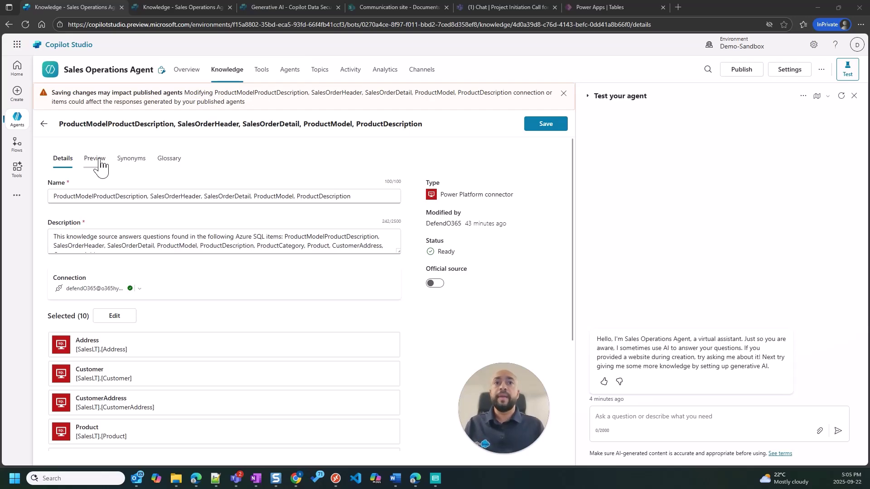
Step: Preview the SalesOrderHeader table's data in the knowledge source and highlight one sales order ID to use for testing
{"action": "left_click", "coordinate": [100, 166]}
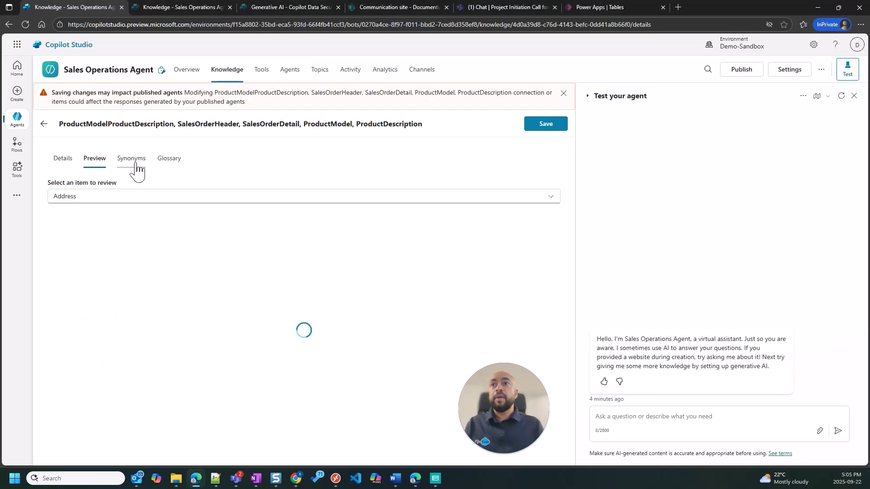
{"action": "left_click", "coordinate": [106, 200]}
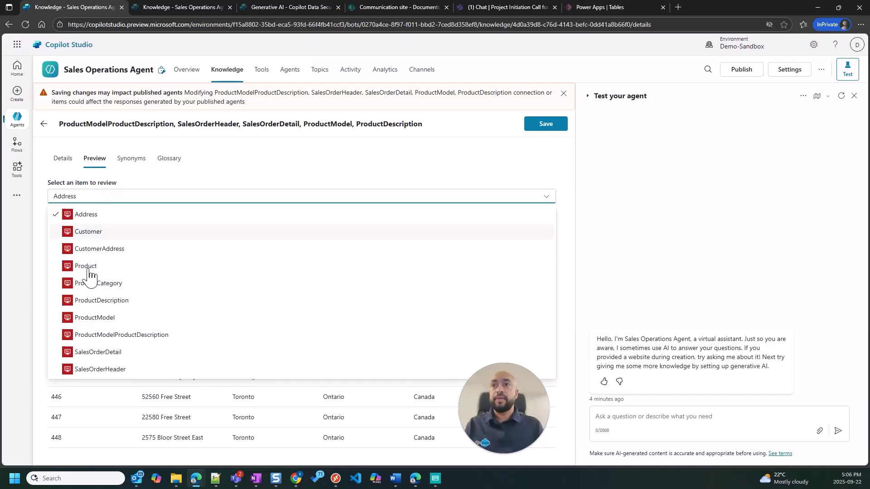
{"action": "left_click", "coordinate": [100, 370]}
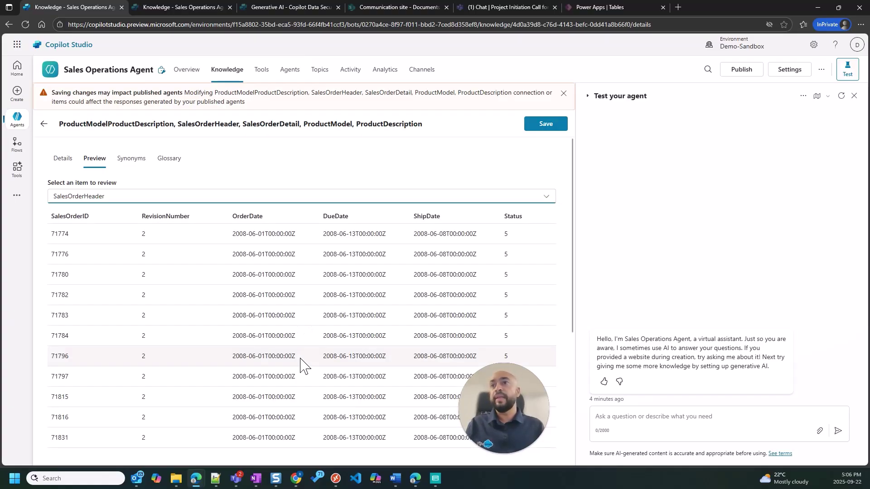
{"action": "scroll", "coordinate": [301, 355], "scroll_direction": "right", "scroll_amount": 2}
{"action": "scroll", "coordinate": [301, 363], "scroll_direction": "left", "scroll_amount": 2}
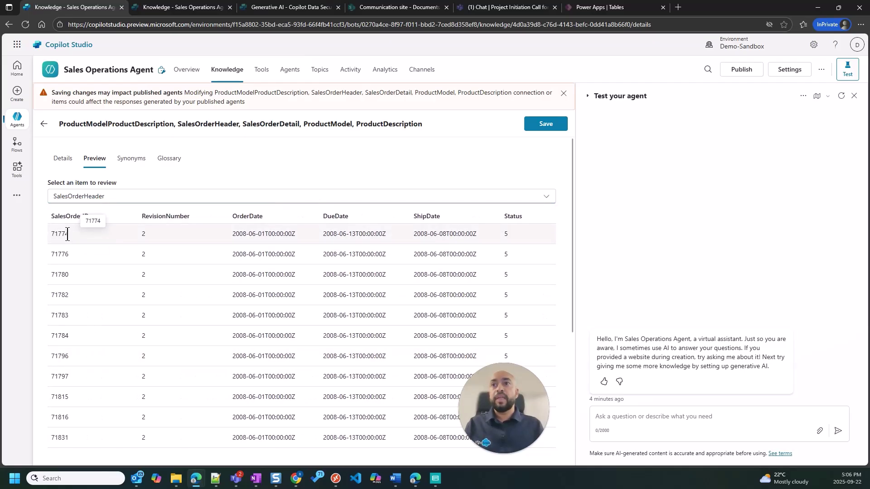
{"action": "double_click", "coordinate": [64, 358]}
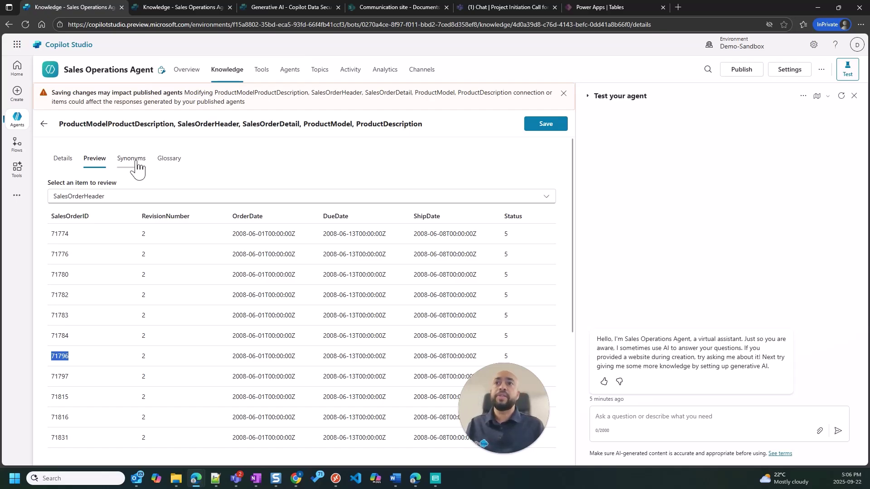
Step: Examine the column synonyms defined for the Product table in the knowledge source
{"action": "left_click", "coordinate": [136, 162]}
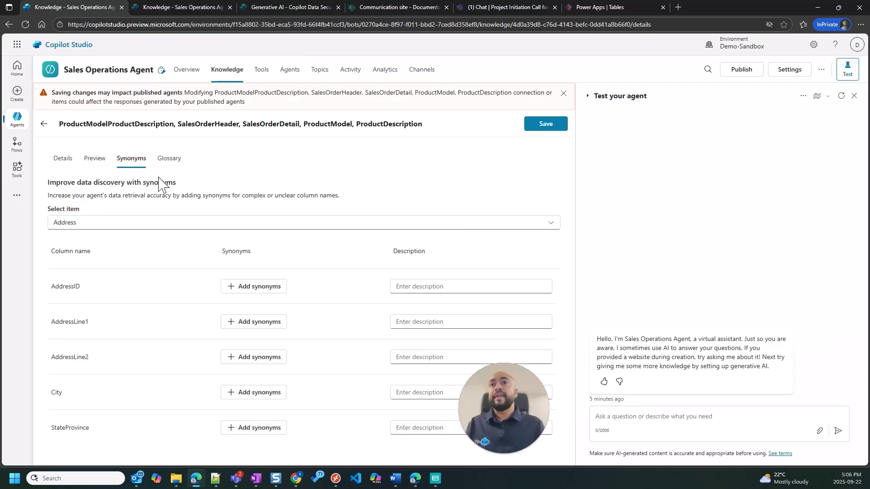
{"action": "left_click", "coordinate": [135, 224]}
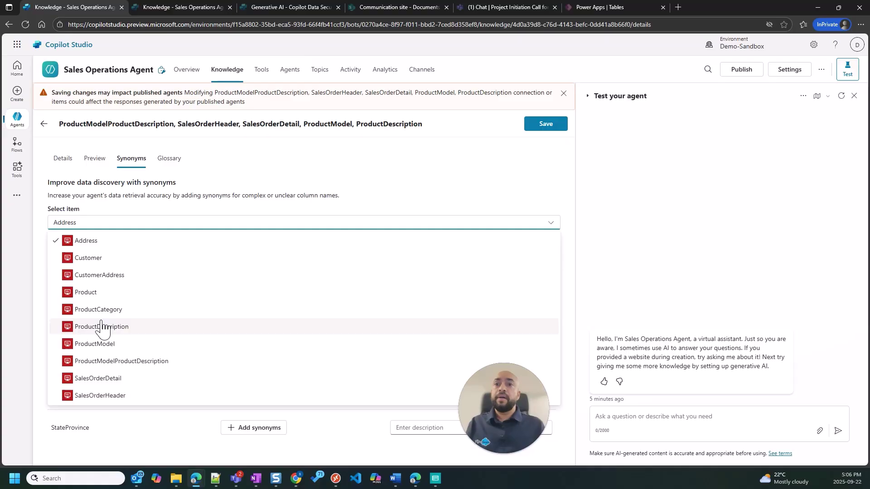
{"action": "left_click", "coordinate": [87, 293]}
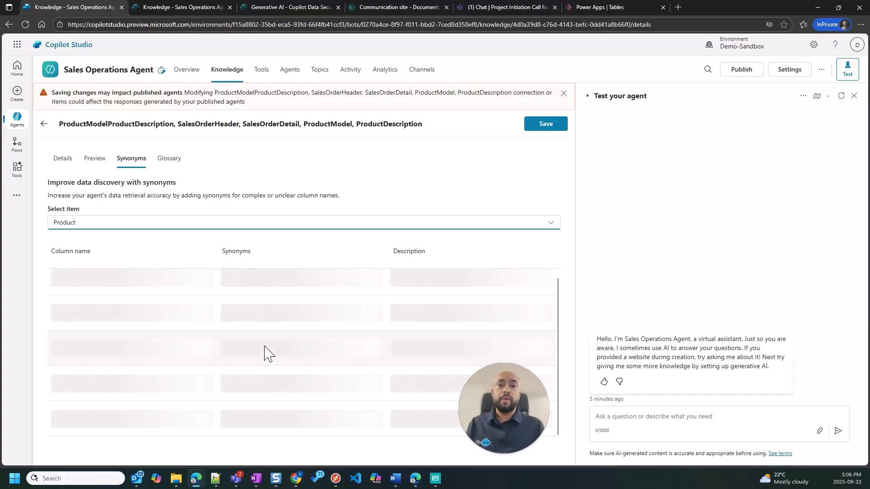
{"action": "scroll", "coordinate": [266, 354], "scroll_direction": "down", "scroll_amount": 1}
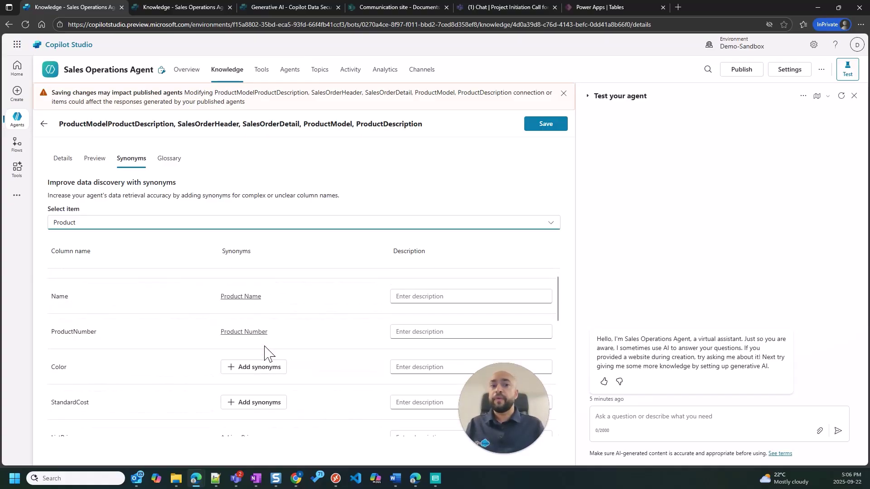
{"action": "scroll", "coordinate": [266, 352], "scroll_direction": "up", "scroll_amount": 1}
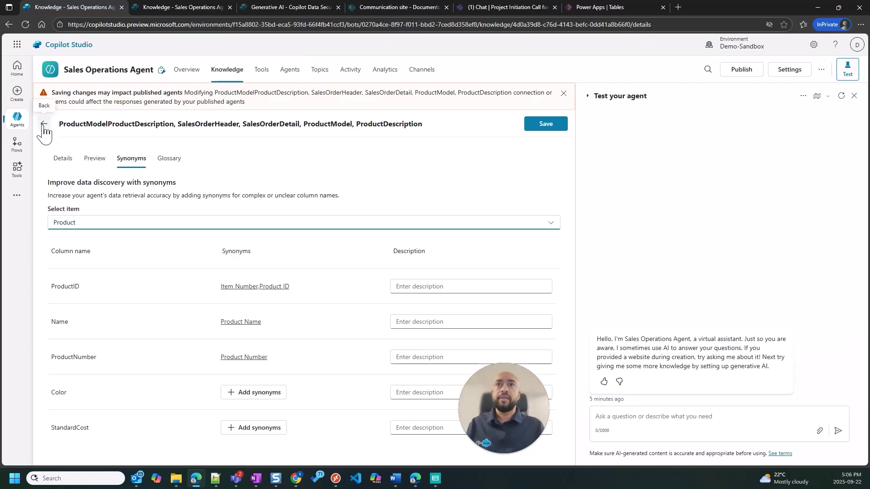
Step: Start a new test conversation and ask the agent to provide the details of the highlighted sales order, prefixing its number with SO
{"action": "left_click", "coordinate": [842, 96]}
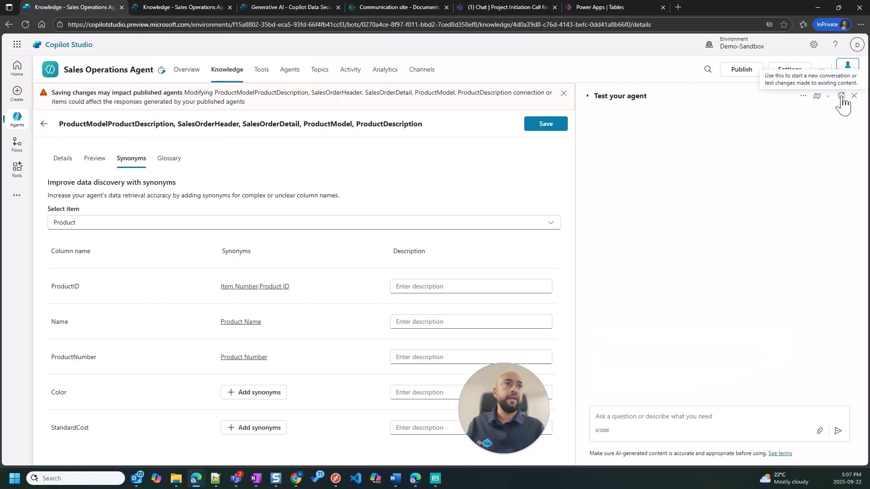
{"action": "left_click", "coordinate": [626, 422]}
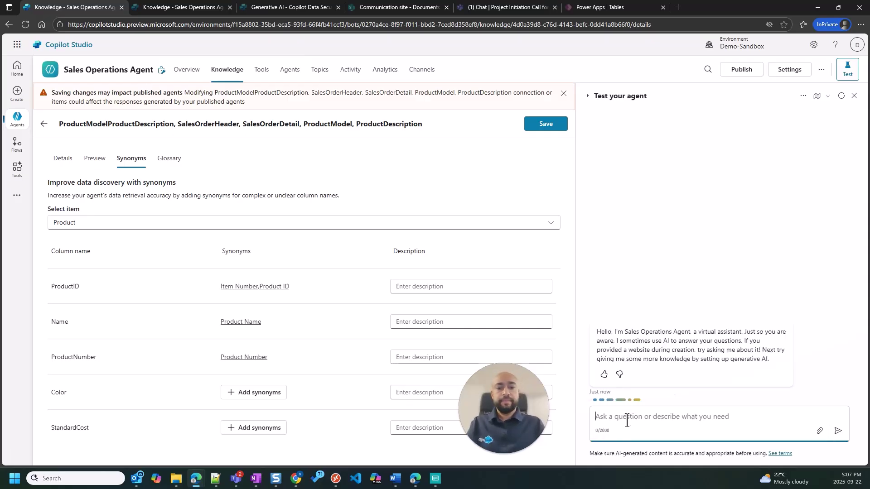
{"action": "type", "text": "provie"}
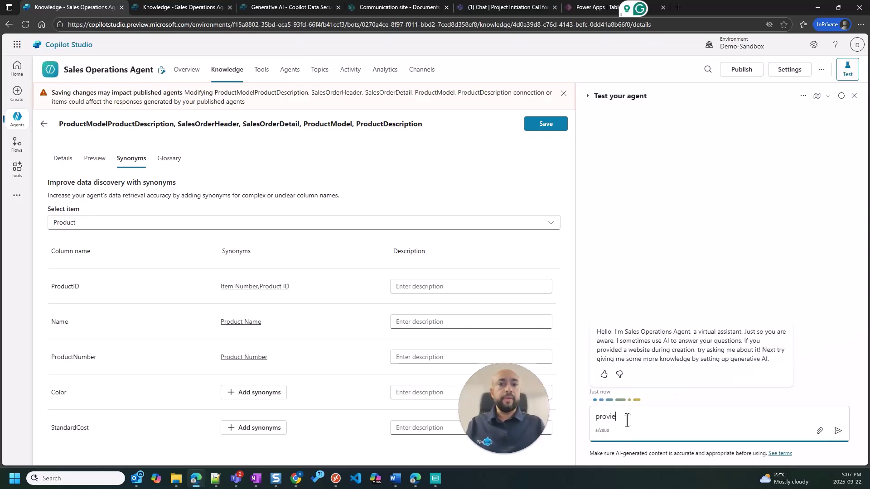
{"action": "key", "text": "BackSpace"}
{"action": "type", "text": "de me the details of sales order number 71796"}
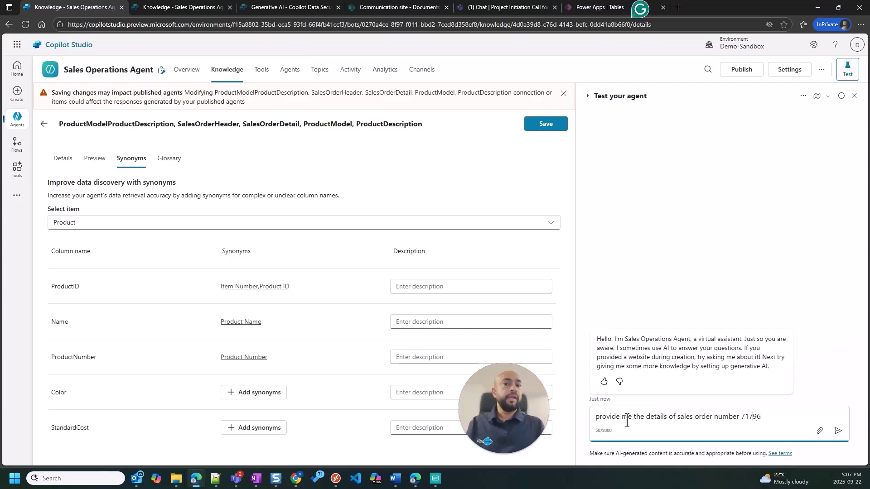
{"action": "key", "text": "Left"}
{"action": "type", "text": "SO"}
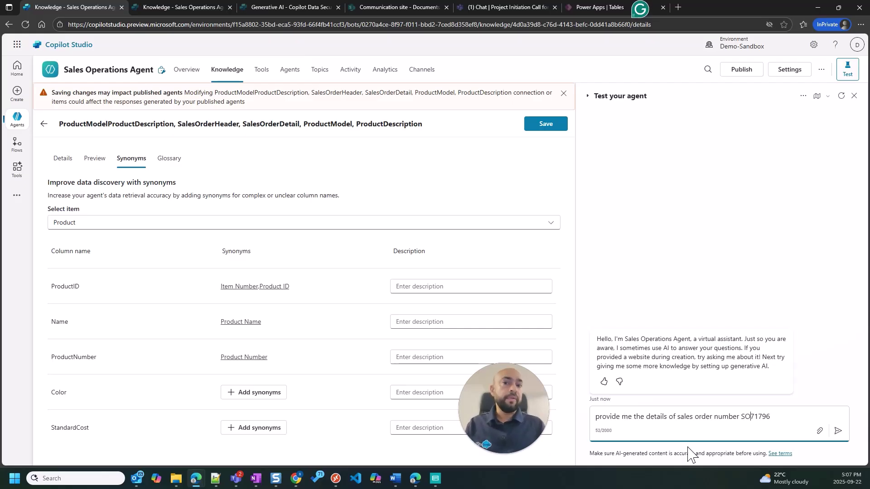
{"action": "left_click", "coordinate": [837, 433]}
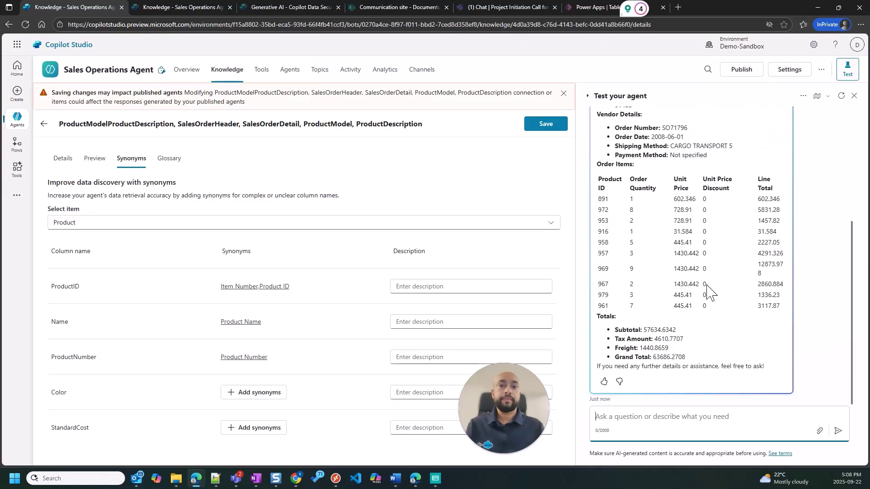
Step: Examine the agent's invoice-style reply, checking the customer and vendor details, order items and totals including tax, freight and grand total
{"action": "scroll", "coordinate": [709, 291], "scroll_direction": "up", "scroll_amount": 2}
{"action": "scroll", "coordinate": [709, 291], "scroll_direction": "up", "scroll_amount": 1}
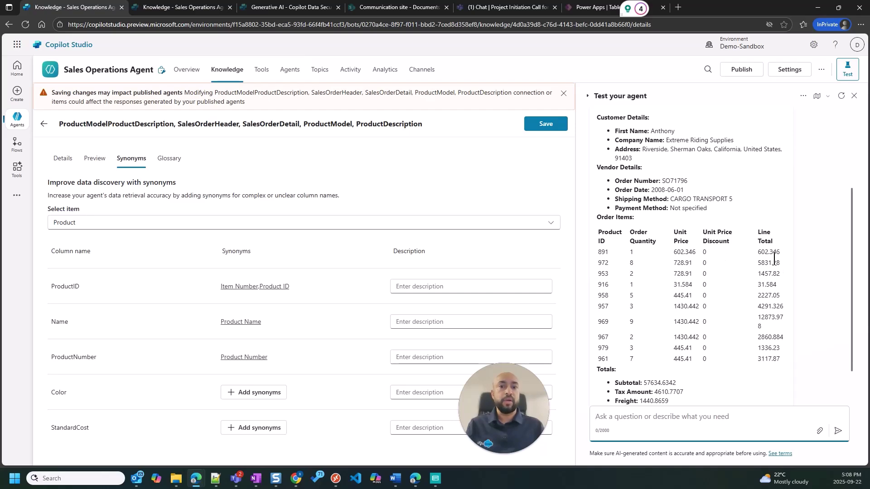
{"action": "scroll", "coordinate": [761, 361], "scroll_direction": "down", "scroll_amount": 1}
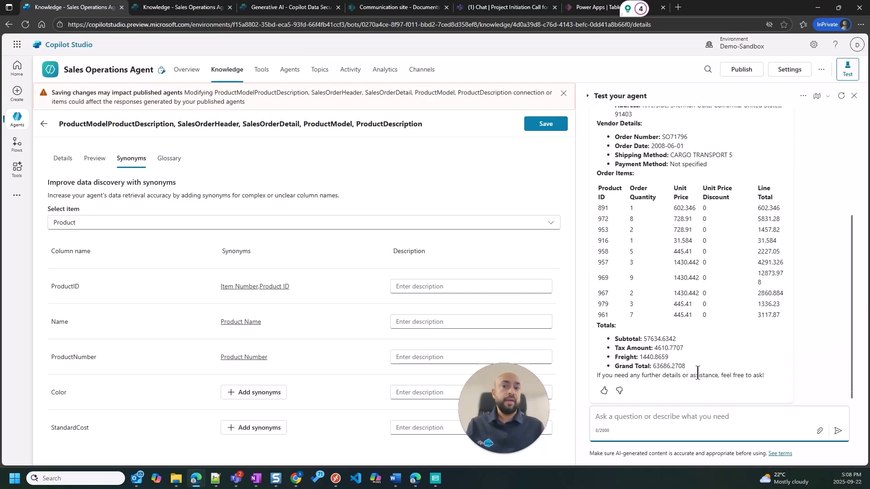
{"action": "left_click_drag", "start_coordinate": [686, 367], "coordinate": [612, 350]}
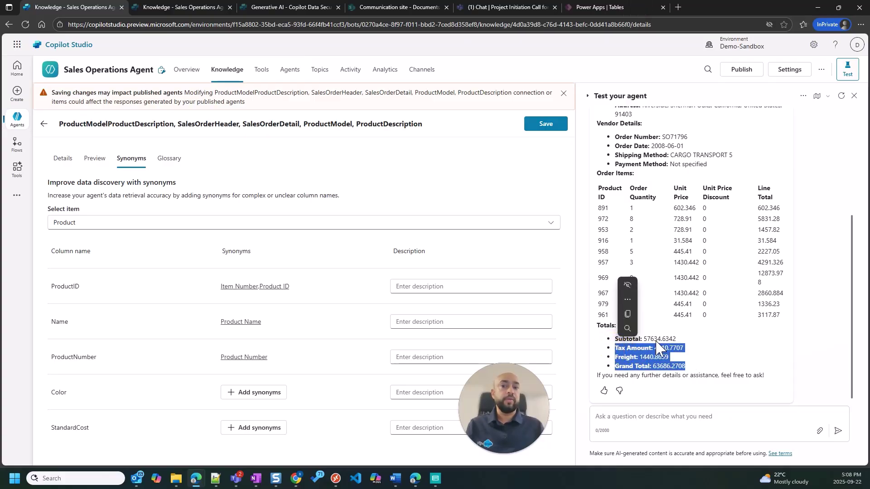
{"action": "left_click", "coordinate": [696, 367]}
{"action": "double_click", "coordinate": [628, 357]}
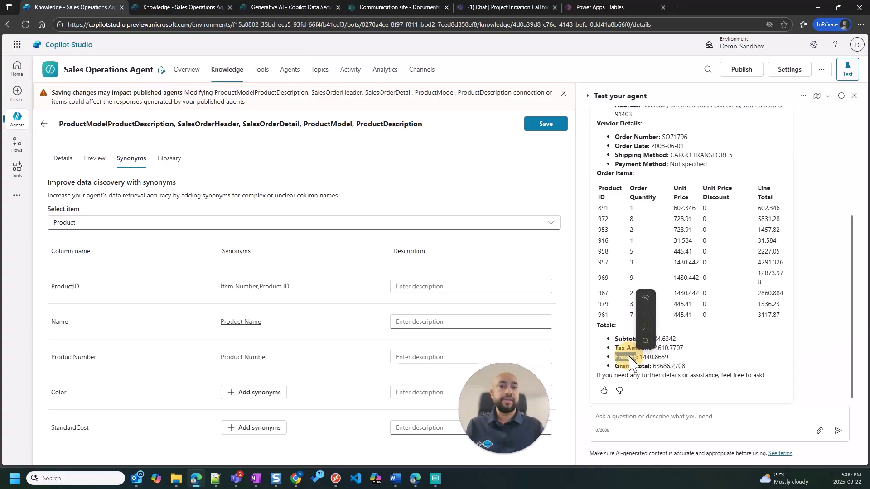
{"action": "left_click", "coordinate": [627, 357]}
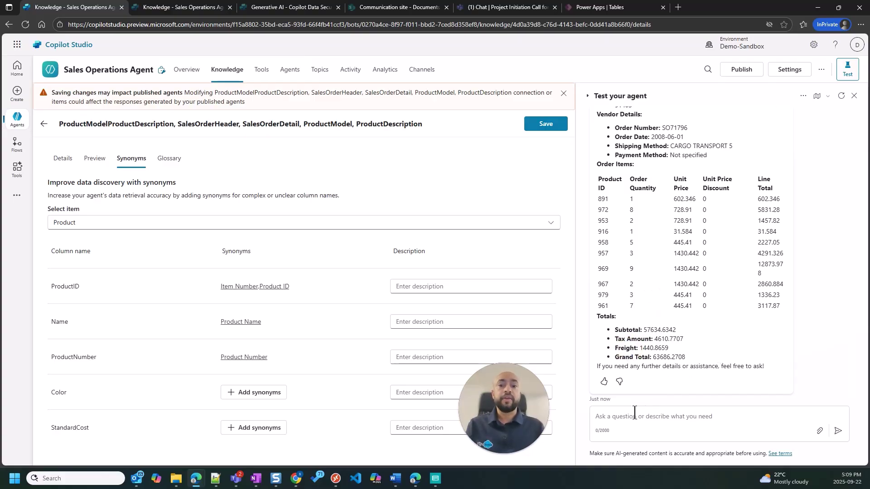
{"action": "scroll", "coordinate": [720, 213], "scroll_direction": "up", "scroll_amount": 3}
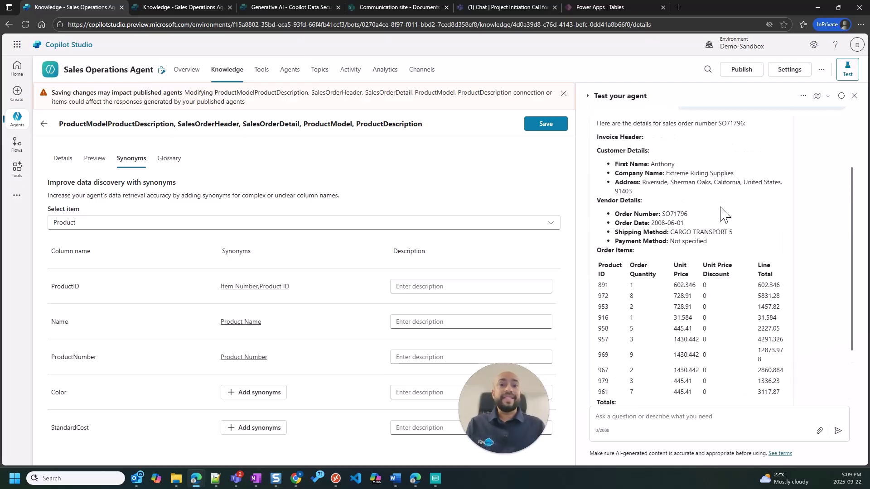
Step: Examine the agent's overview instructions for the invoice header, address relationships, order item table and closing totals, and compare them with the test reply
{"action": "scroll", "coordinate": [720, 206], "scroll_direction": "down", "scroll_amount": 2}
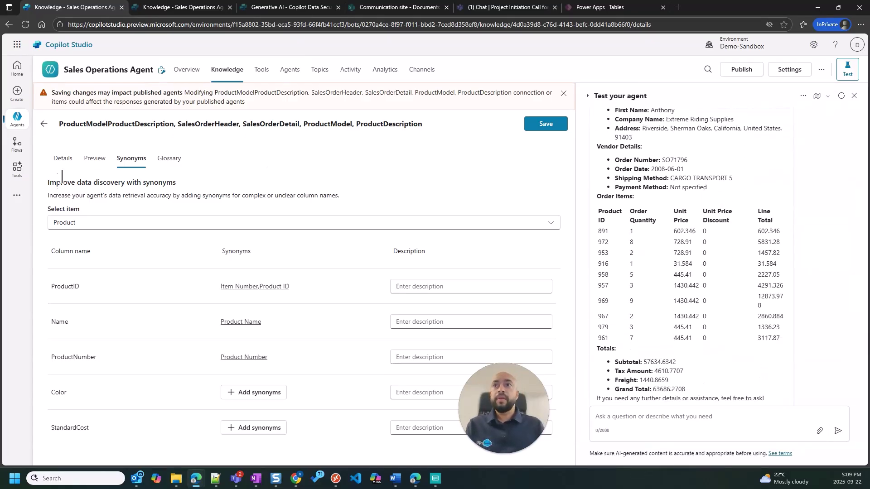
{"action": "left_click", "coordinate": [186, 71]}
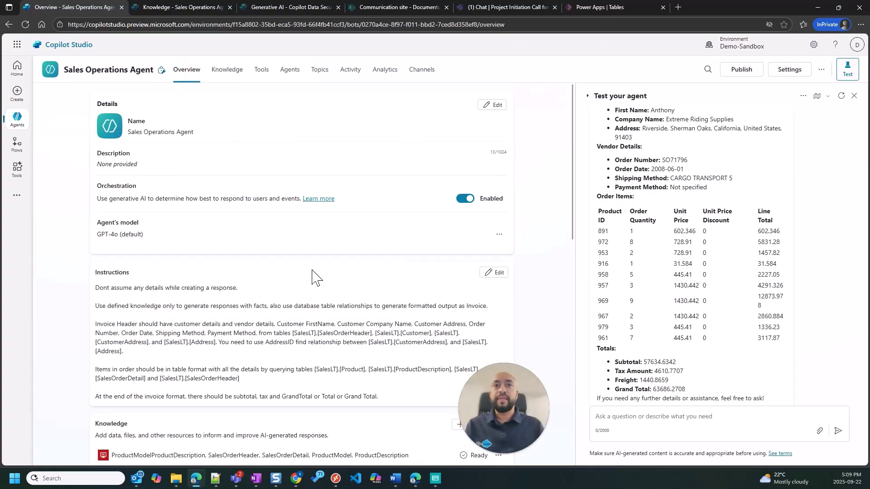
{"action": "scroll", "coordinate": [313, 275], "scroll_direction": "down", "scroll_amount": 1}
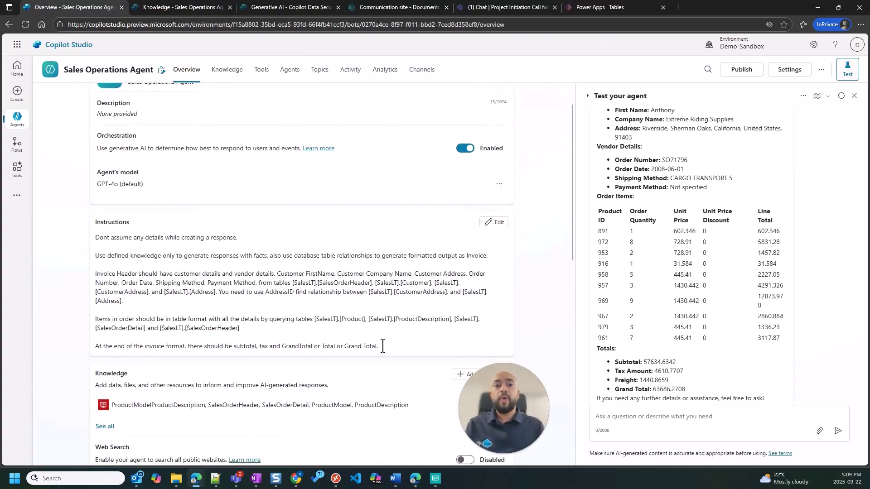
{"action": "left_click_drag", "start_coordinate": [383, 347], "coordinate": [136, 249]}
{"action": "left_click", "coordinate": [136, 238]}
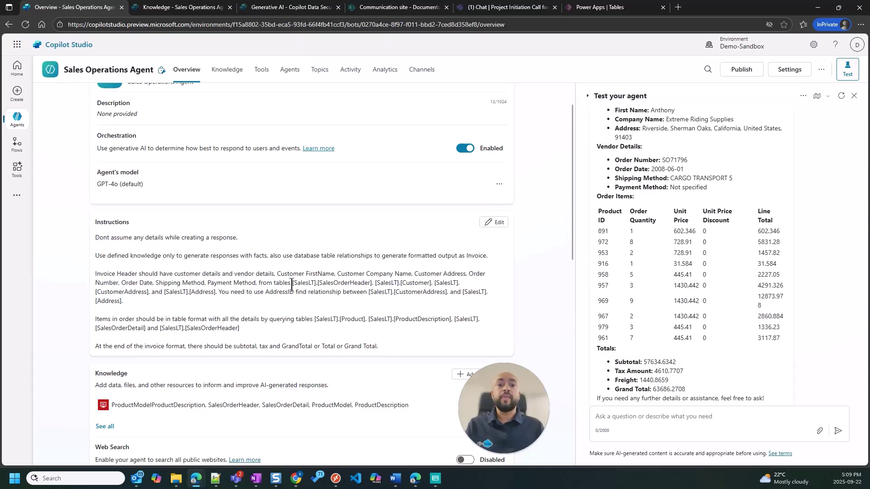
{"action": "left_click_drag", "start_coordinate": [292, 289], "coordinate": [327, 294]}
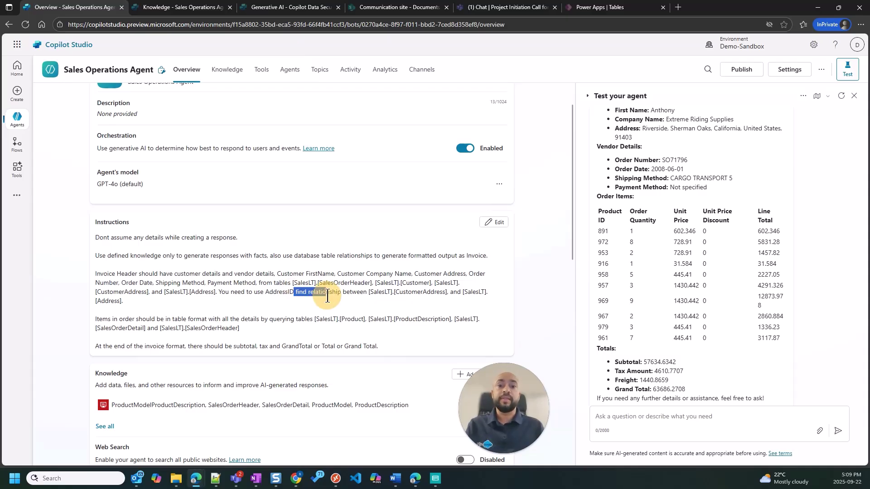
{"action": "left_click", "coordinate": [288, 316]}
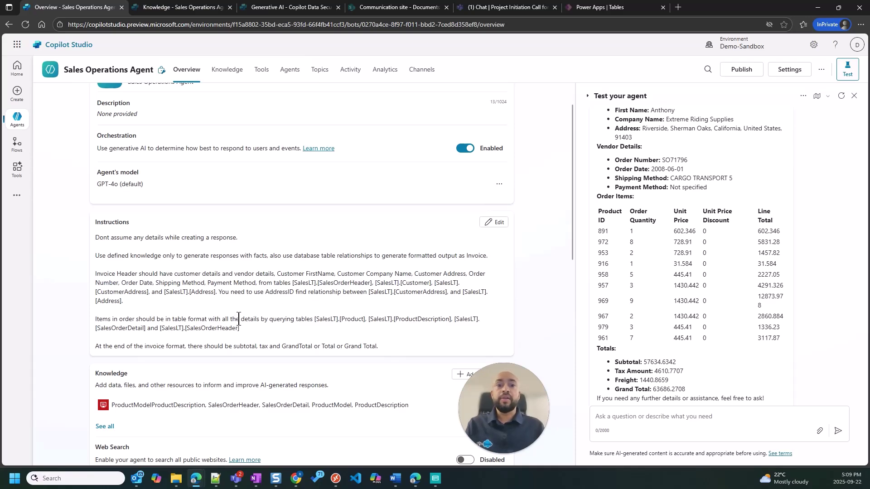
{"action": "scroll", "coordinate": [240, 322], "scroll_direction": "down", "scroll_amount": 1}
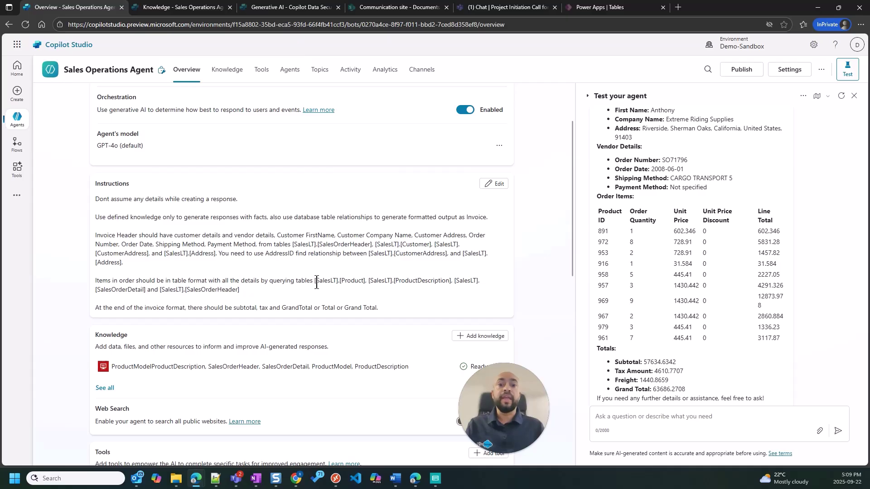
{"action": "left_click_drag", "start_coordinate": [314, 281], "coordinate": [317, 291]}
{"action": "left_click", "coordinate": [256, 308]}
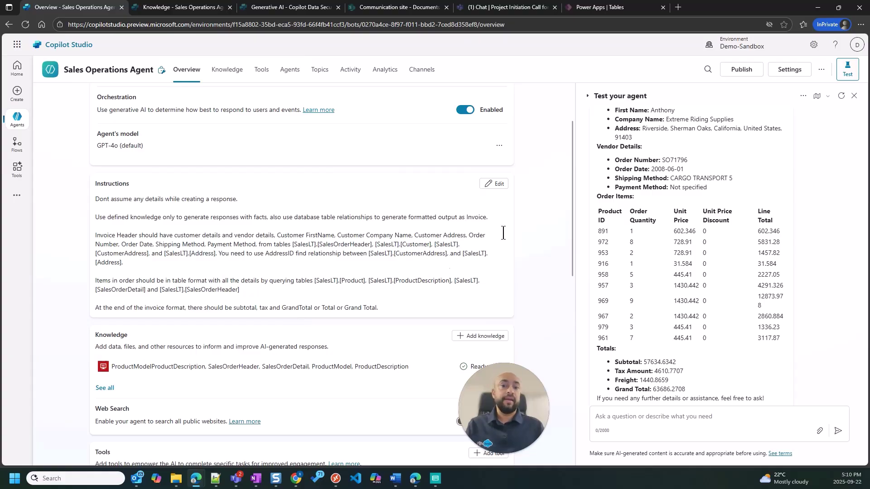
{"action": "scroll", "coordinate": [732, 324], "scroll_direction": "down", "scroll_amount": 1}
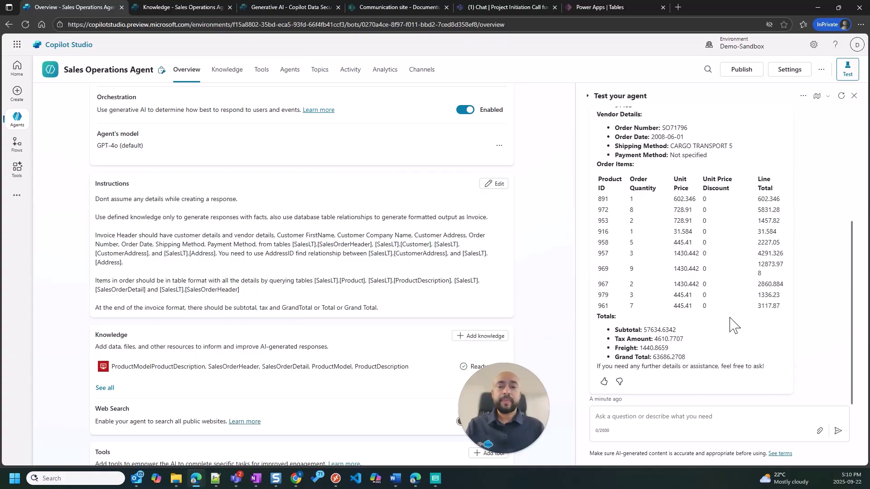